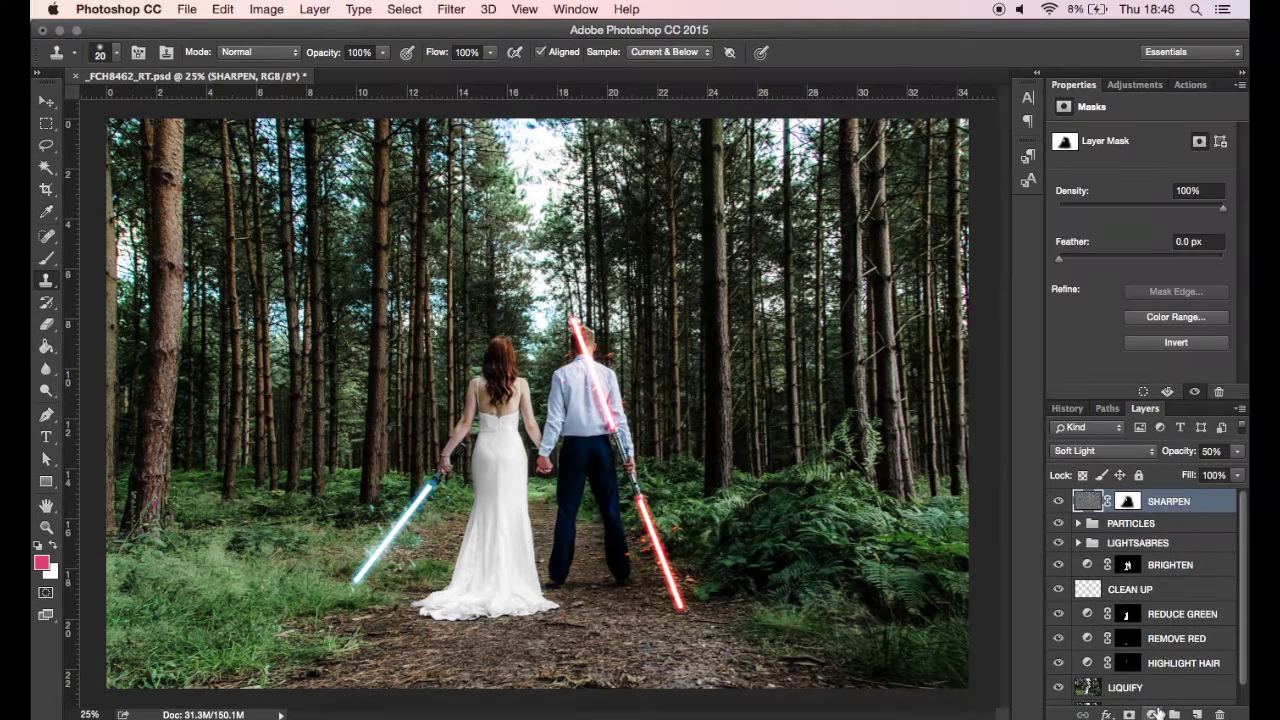
Add a Curves adjustment layer above SHARPEN and anchor midtone, lower-midtone and shadow points.
left_click(1152, 712)
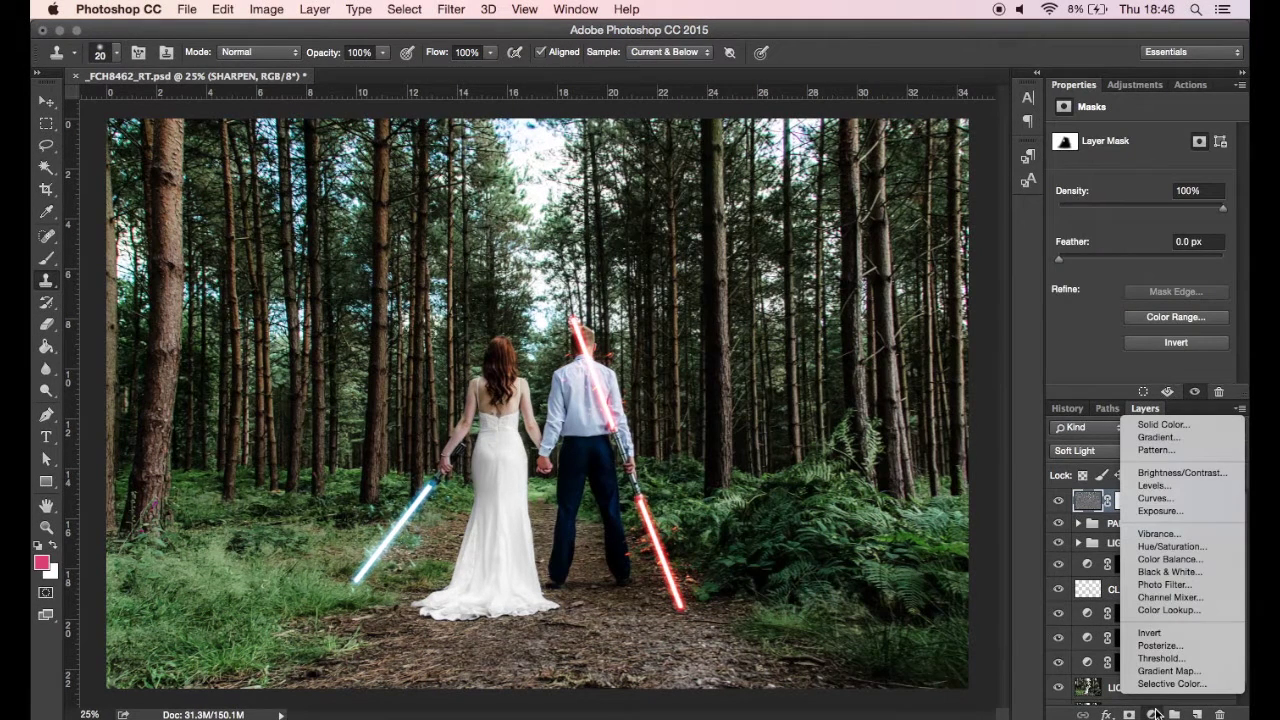
left_click(1174, 498)
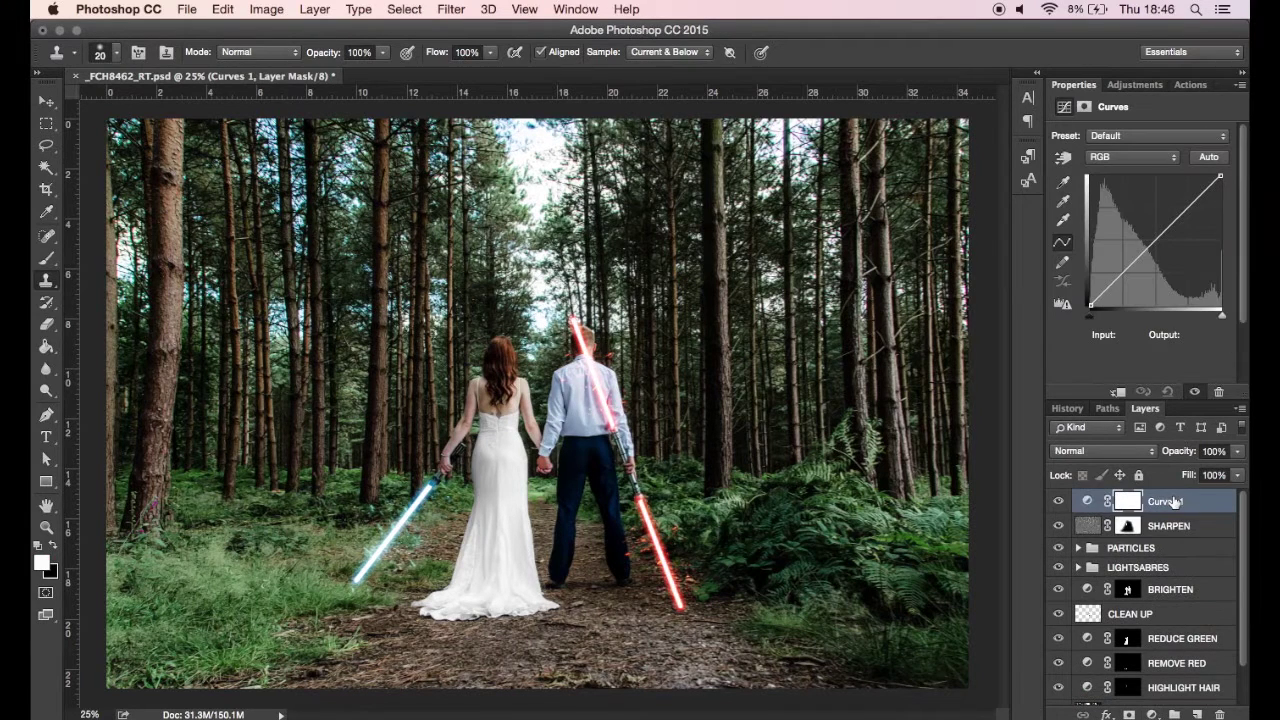
left_click(1154, 242)
left_click(1138, 258)
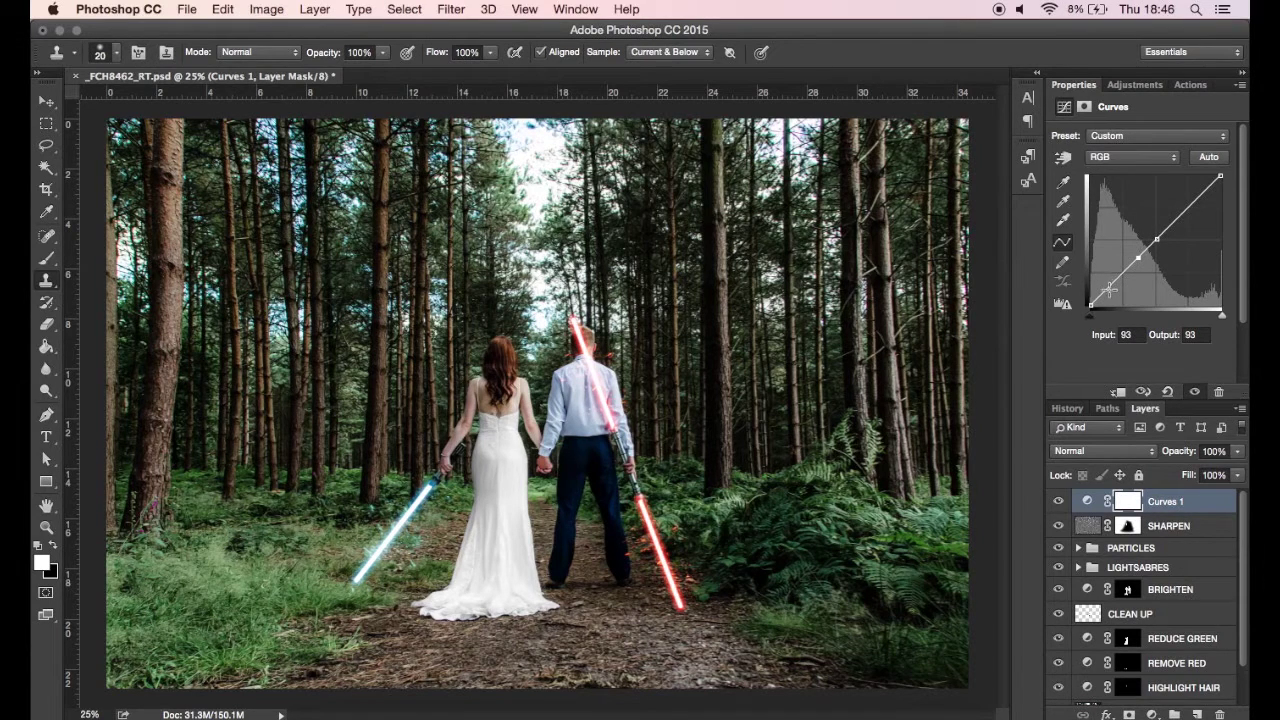
left_click(1109, 289)
Lift the shadow point and raise the black endpoint to fade the shadows.
mouse_move(1109, 288)
left_mouse_down()
mouse_move(1091, 302)
mouse_move(1091, 290)
left_mouse_up()
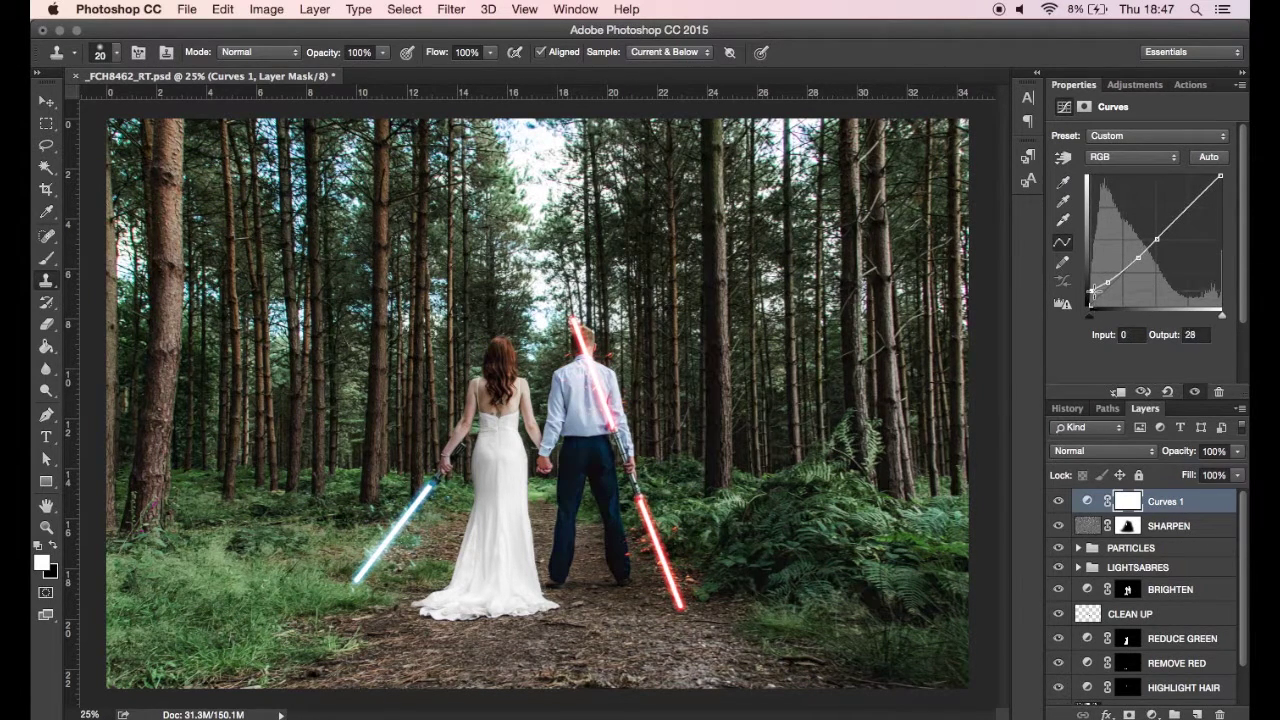
left_click(1109, 284)
left_click_drag(1109, 284, 1090, 287)
left_click(1090, 290)
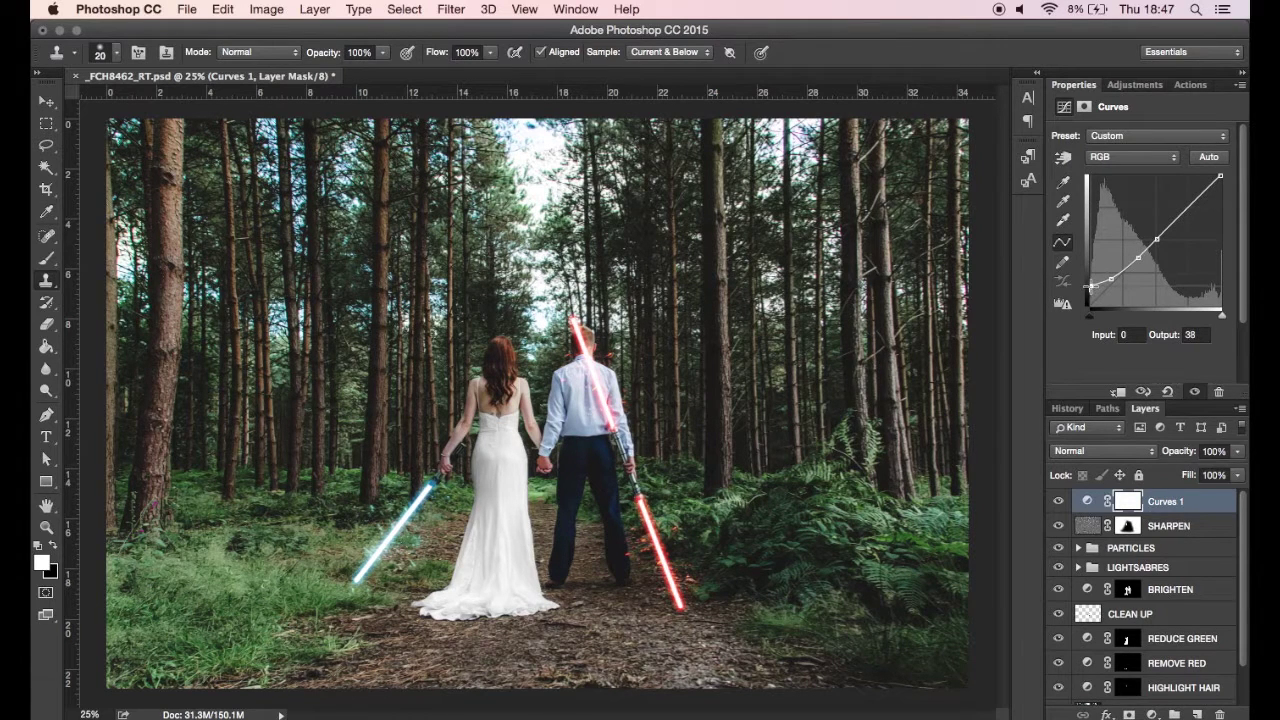
left_click_drag(1111, 278, 1114, 275)
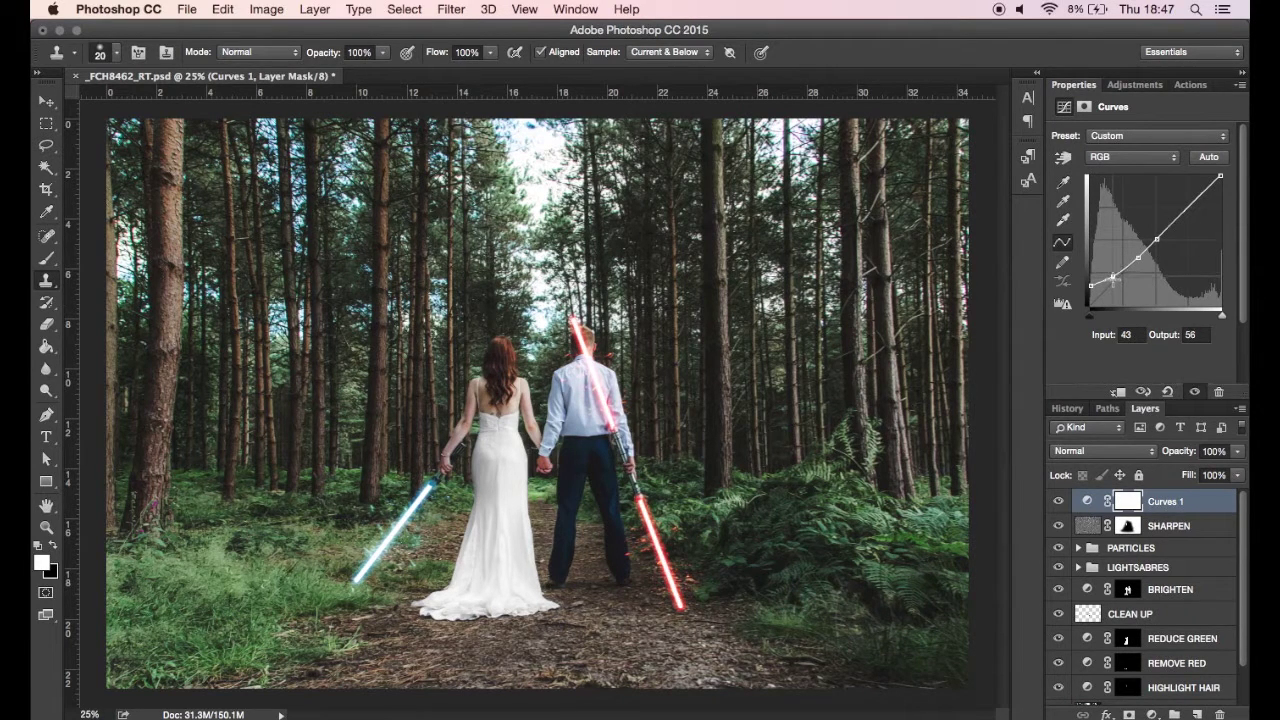
Raise the Curves 1 black point to output 40 and toggle the layer to compare before and after.
left_click(1090, 287)
left_click_drag(1089, 287, 1090, 285)
left_click(1058, 502)
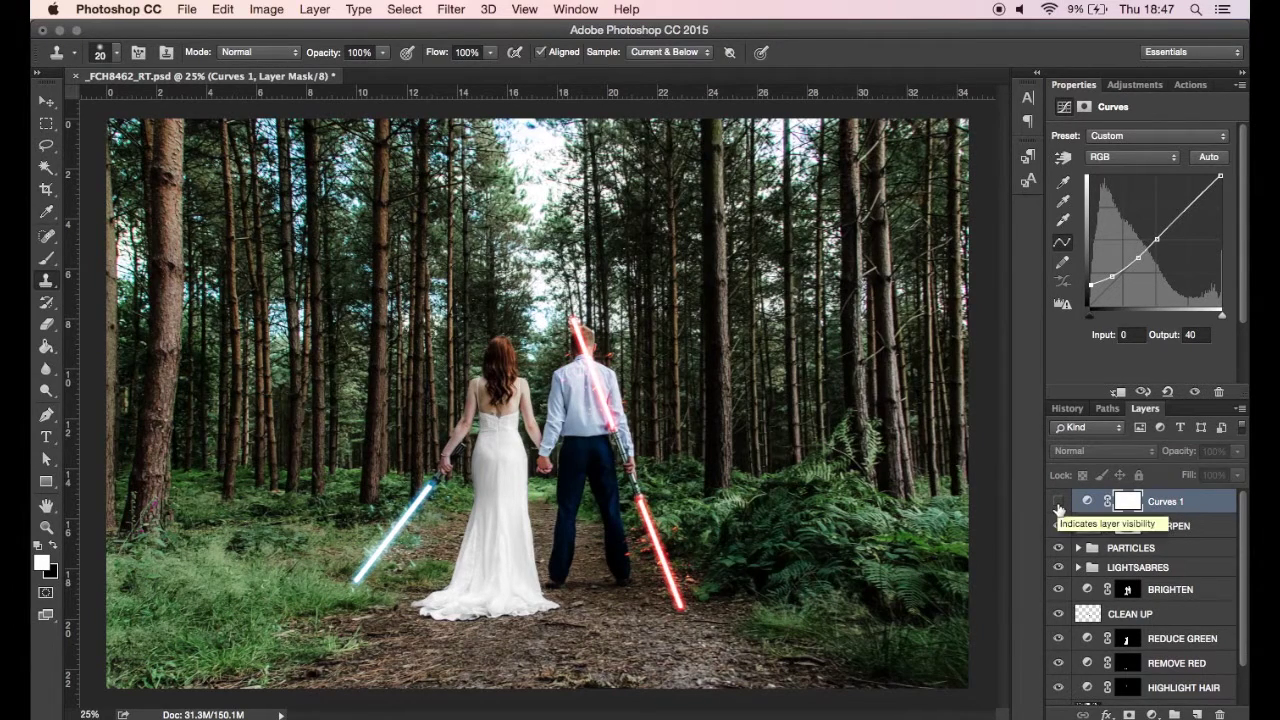
left_click(1058, 502)
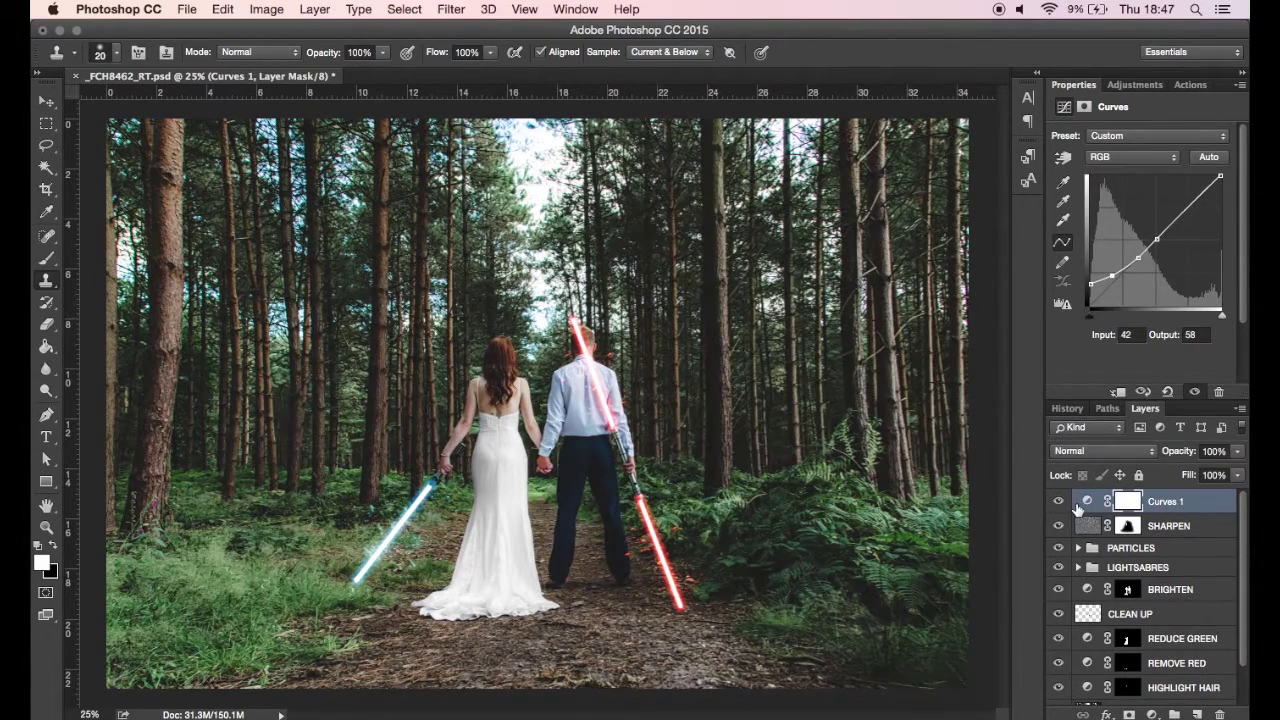
left_click(1063, 503)
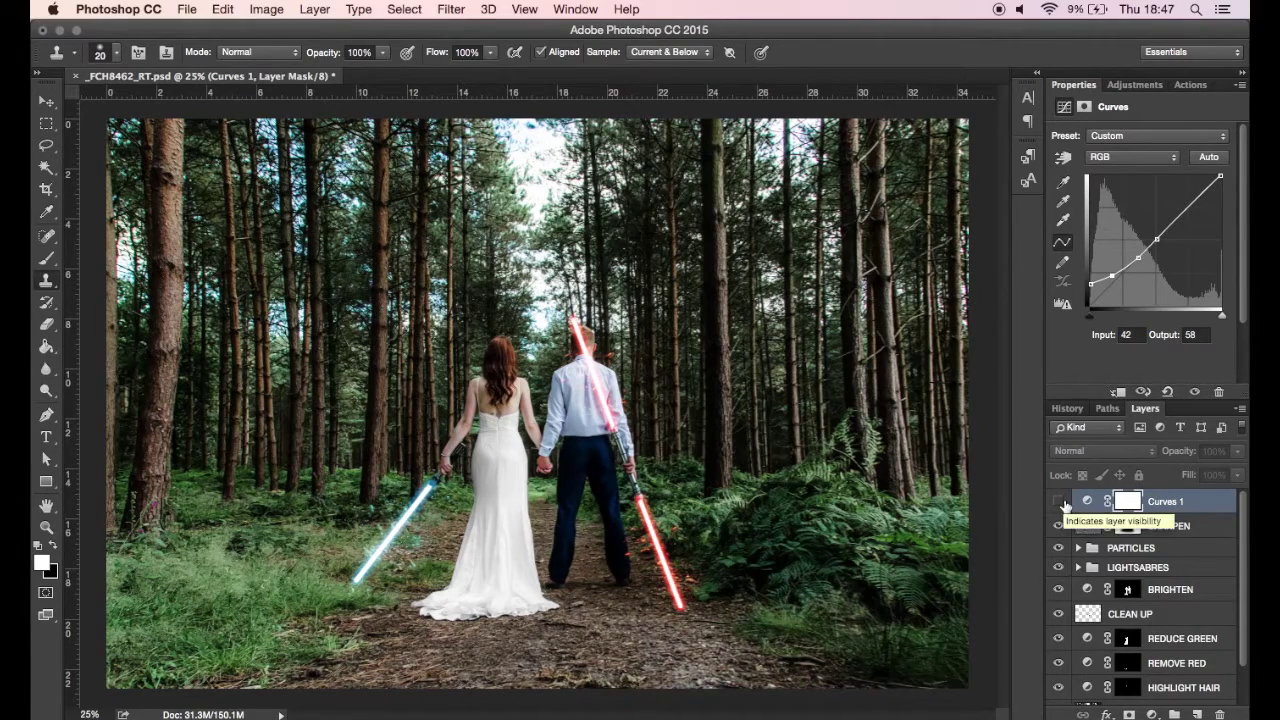
left_click(1059, 502)
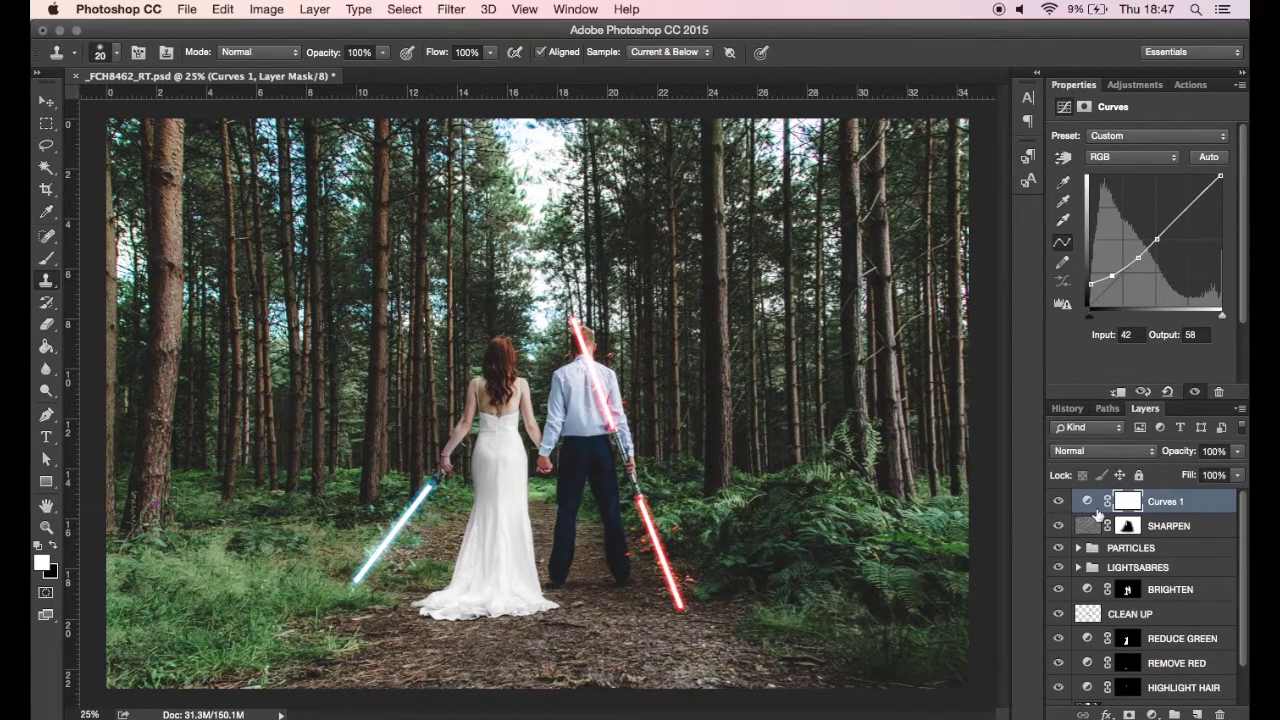
Test a lower Curves 1 opacity, then restore it to 100%, comparing with visibility toggles.
left_click_drag(1239, 453, 1207, 475)
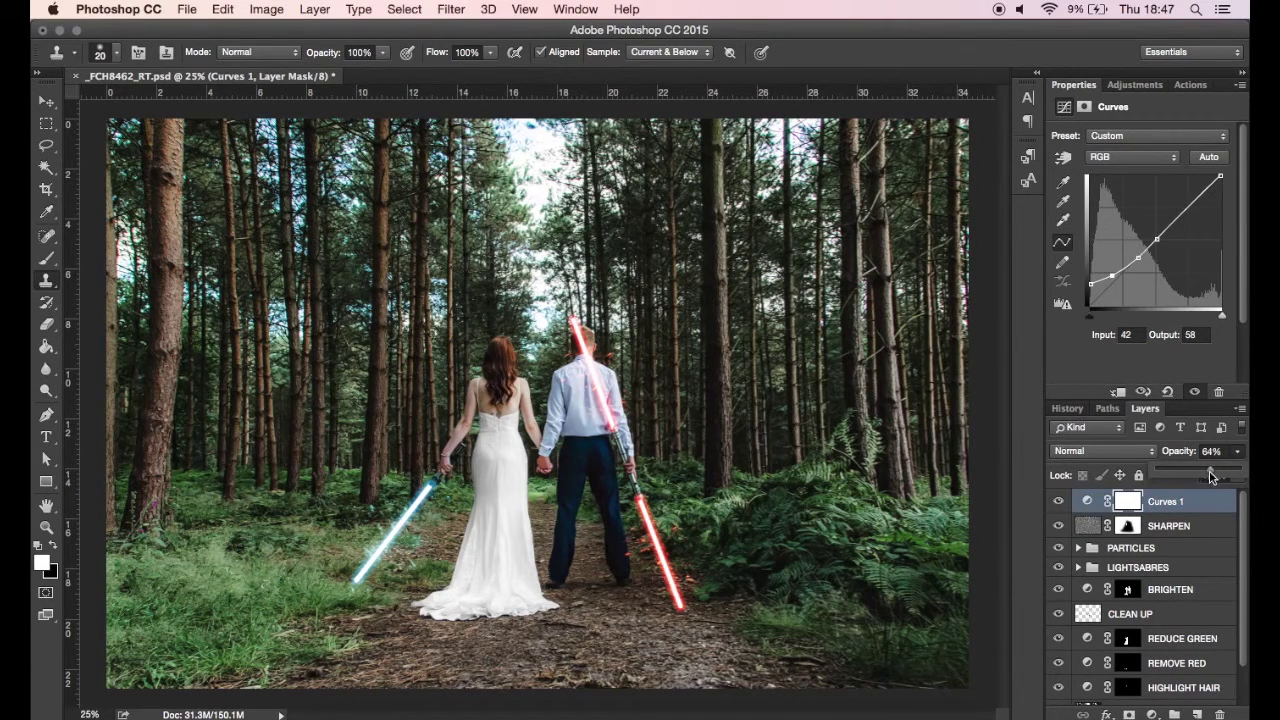
left_click_drag(1210, 476, 1218, 478)
left_click(1059, 501)
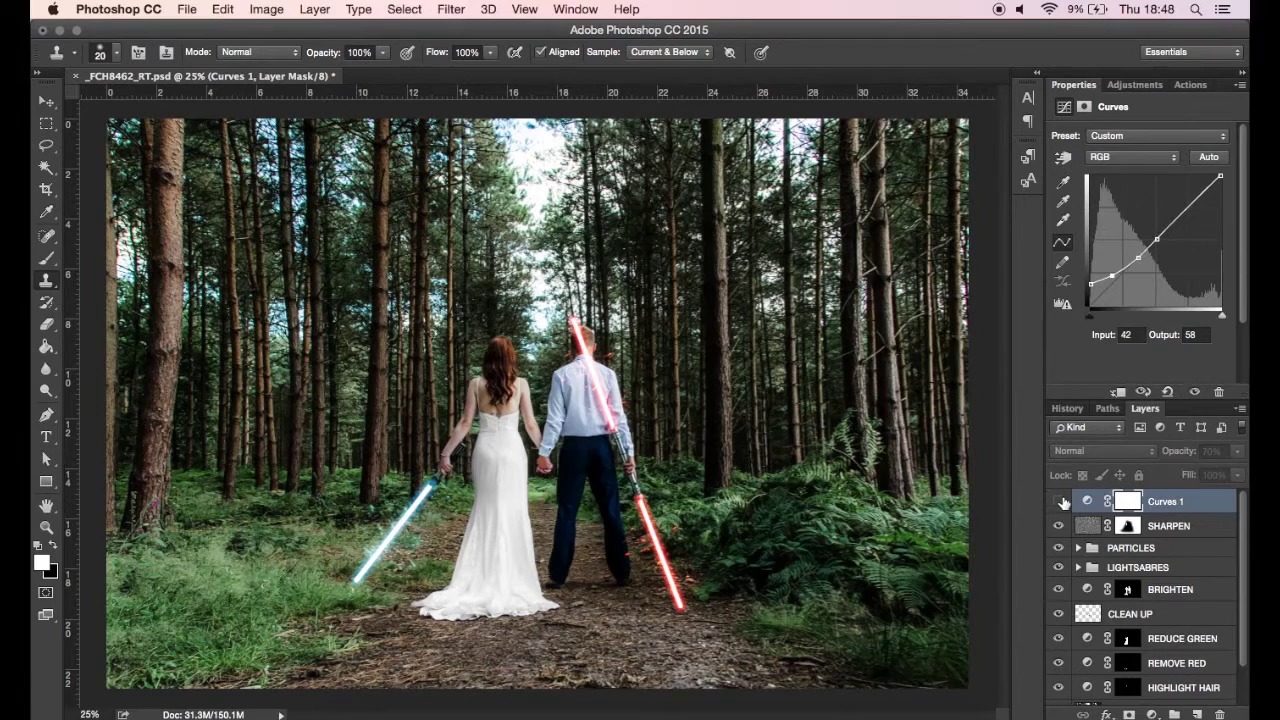
left_click(1059, 501)
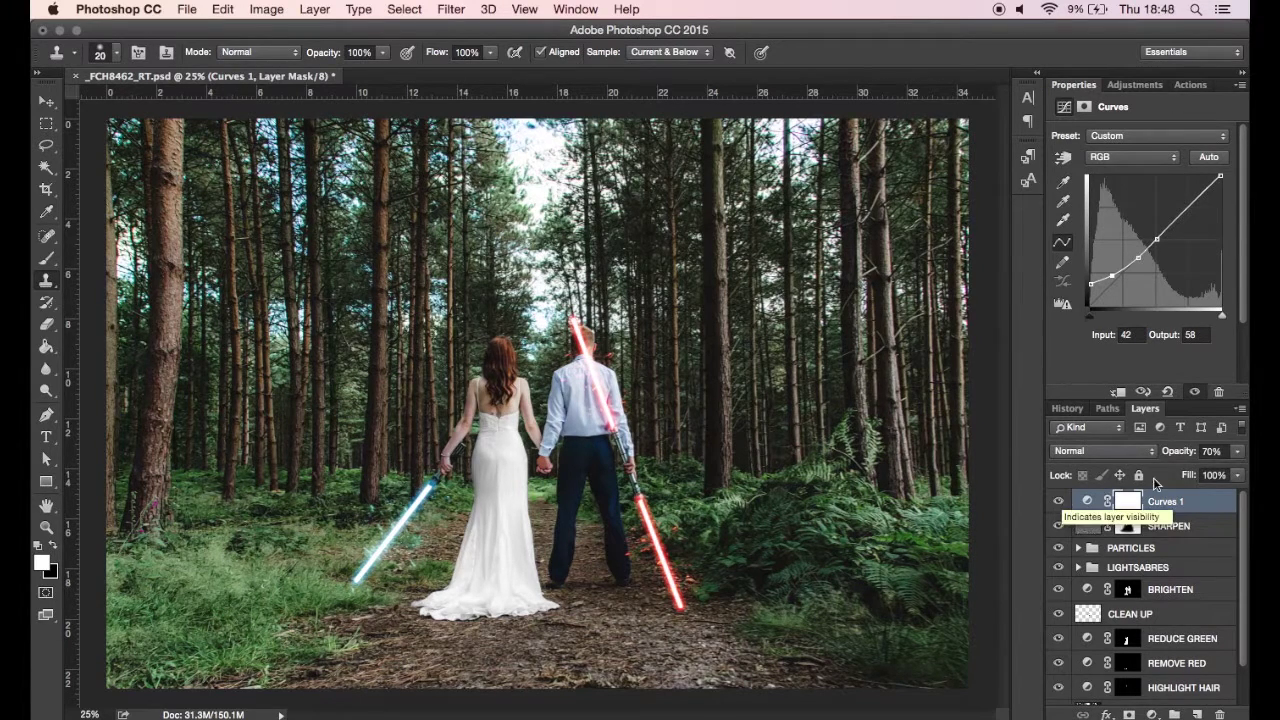
left_click(1240, 452)
left_click_drag(1225, 462, 1246, 468)
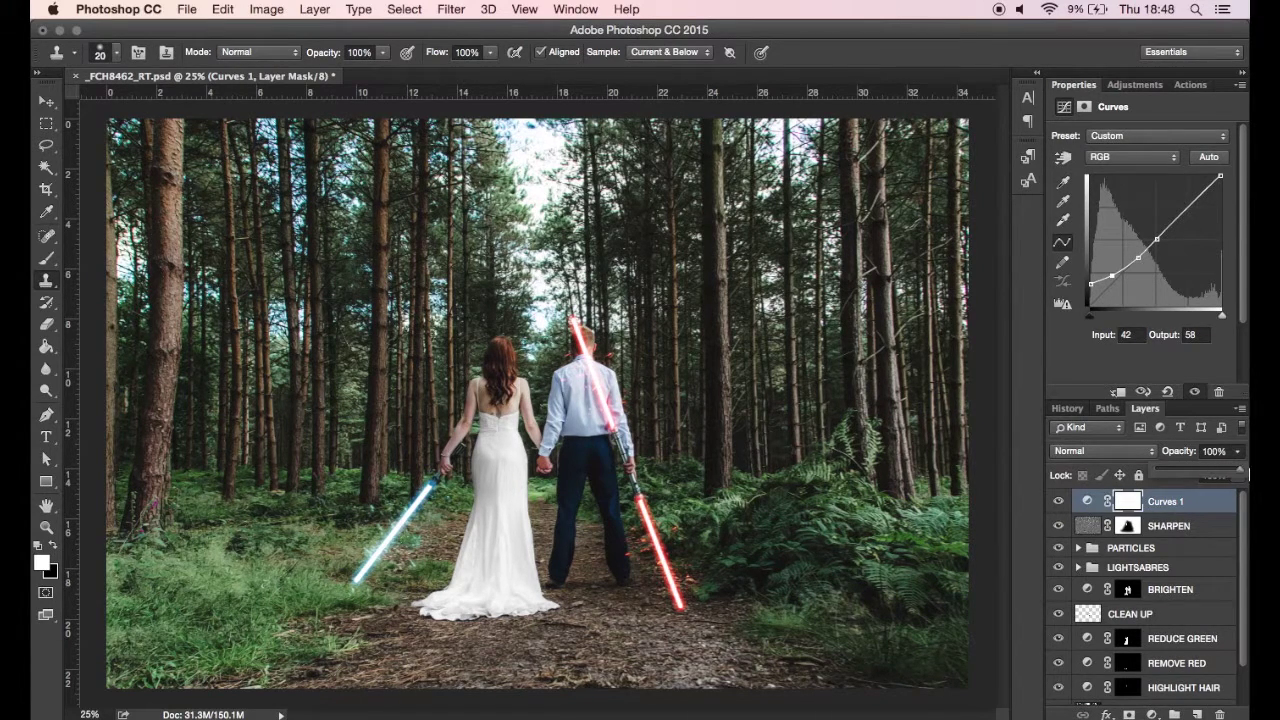
left_click(1059, 501)
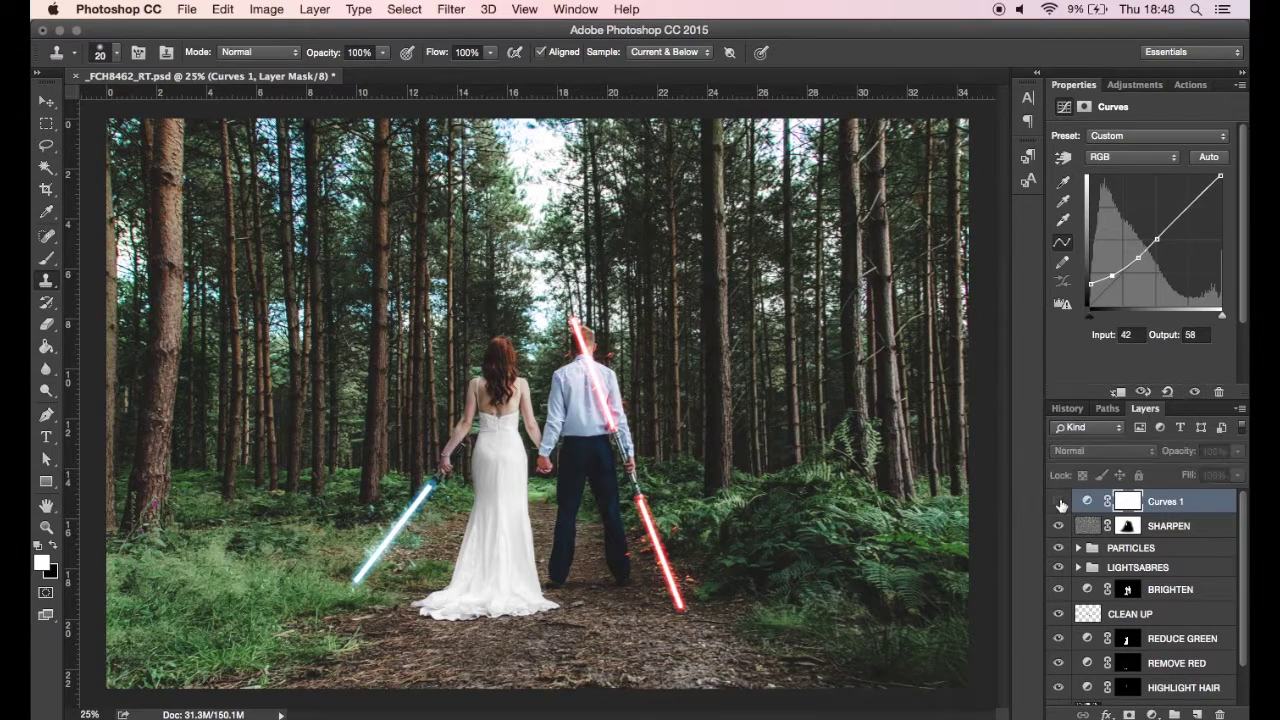
left_click(1059, 501)
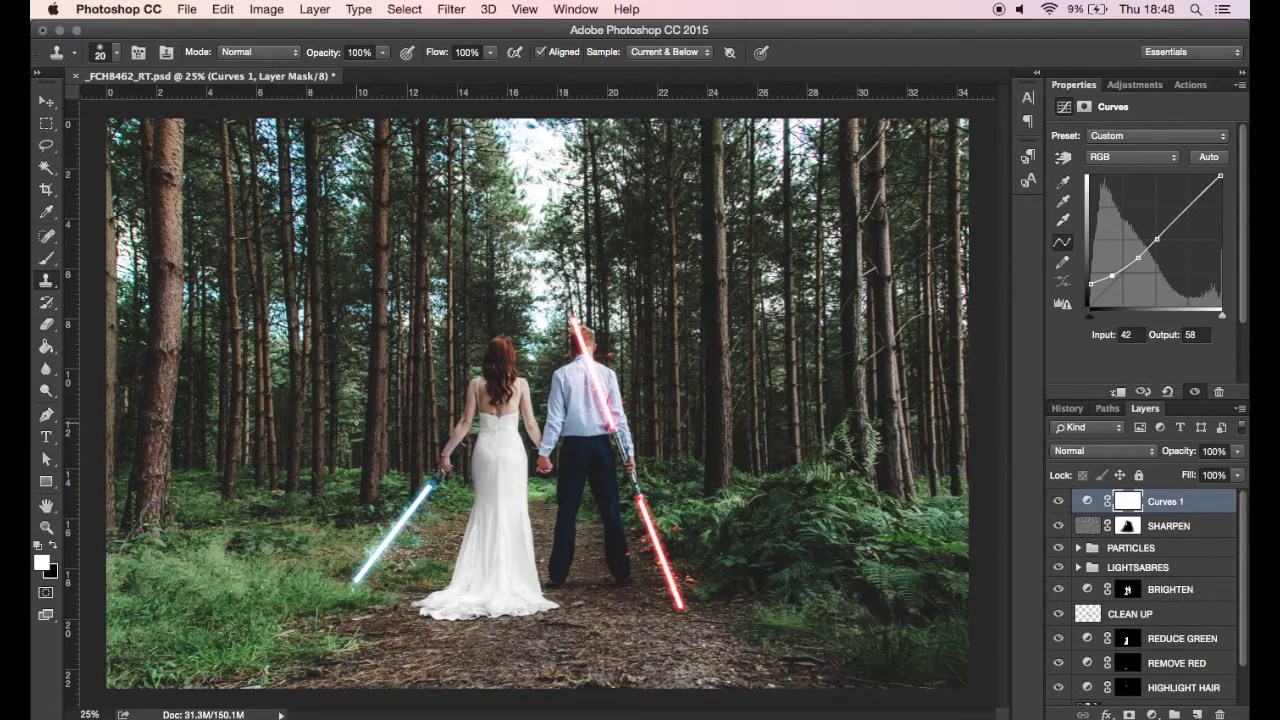
left_click(1060, 502)
Toggle Curves 1 visibility again to compare the matte effect.
left_click(1060, 502)
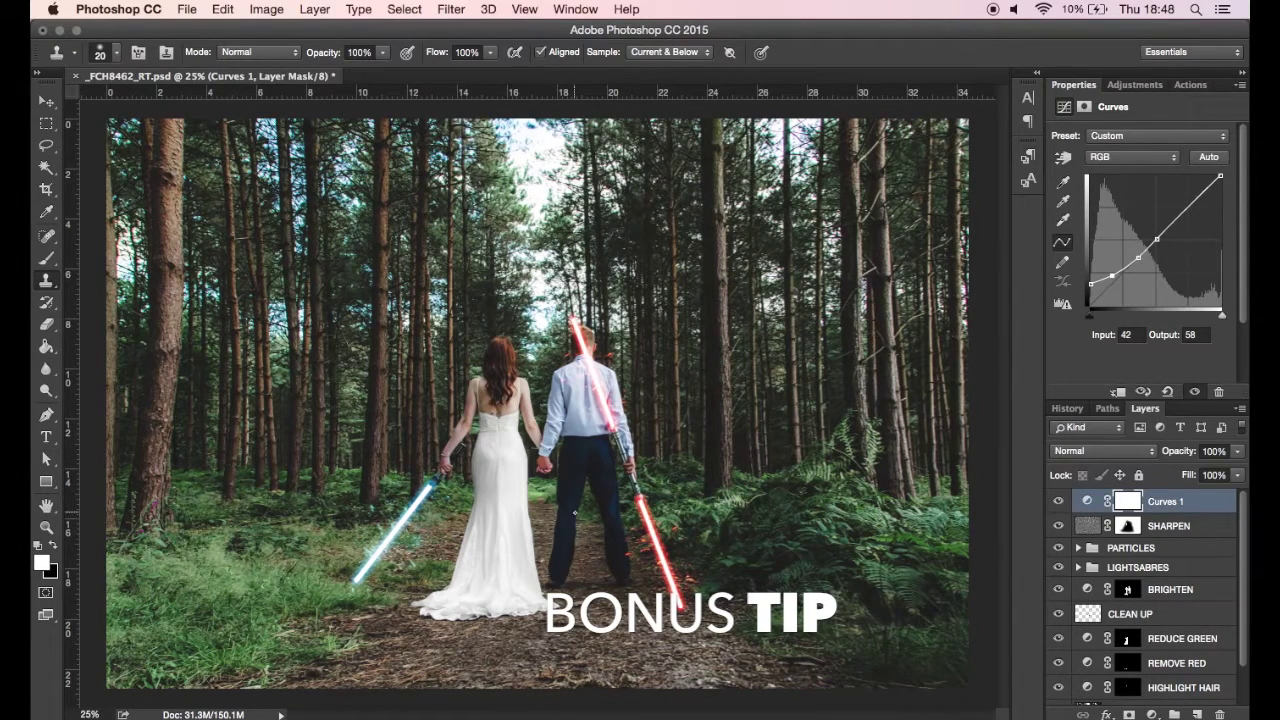
left_click(1059, 503)
left_click(1060, 507)
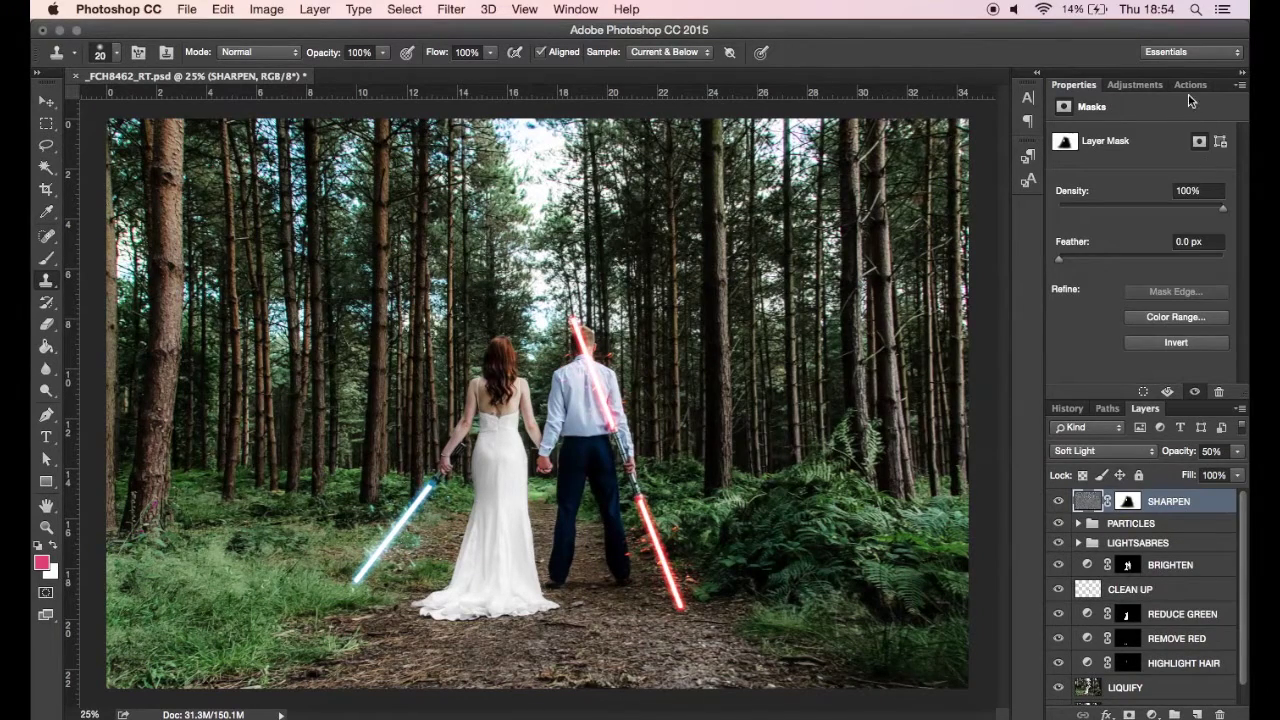
Add a Color Lookup adjustment layer from the Adjustments panel.
left_click(1142, 87)
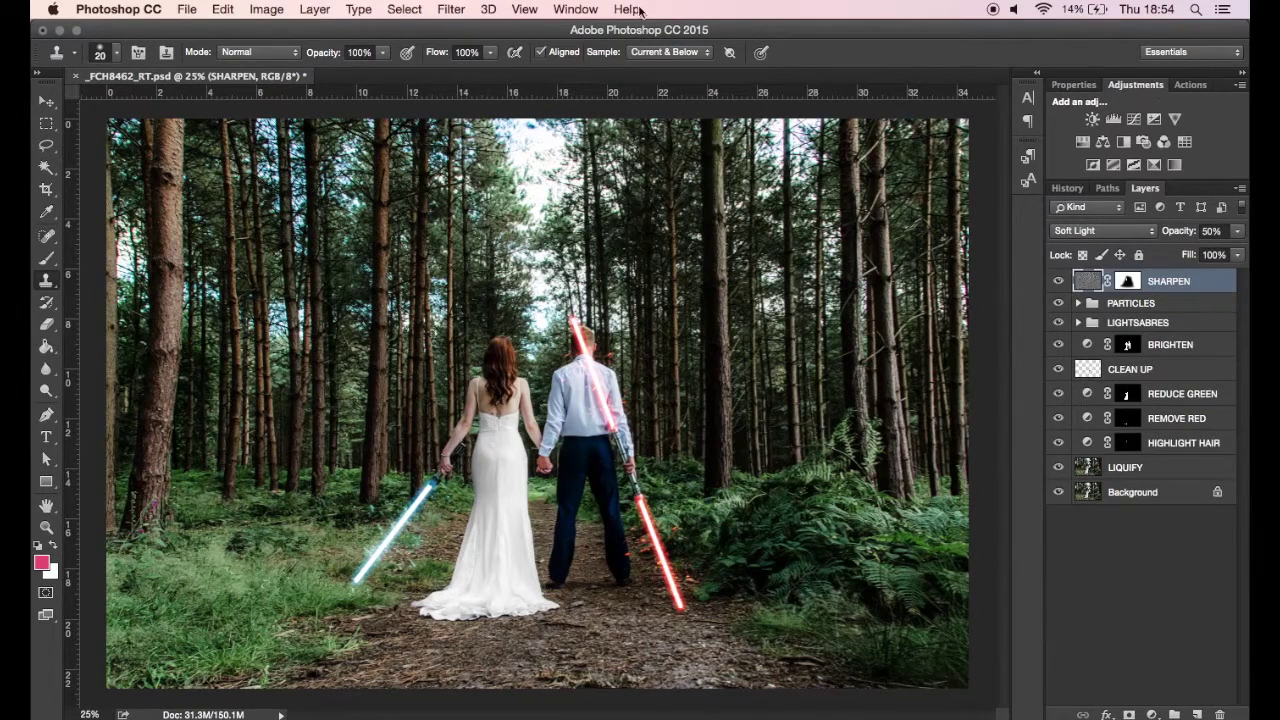
left_click(576, 9)
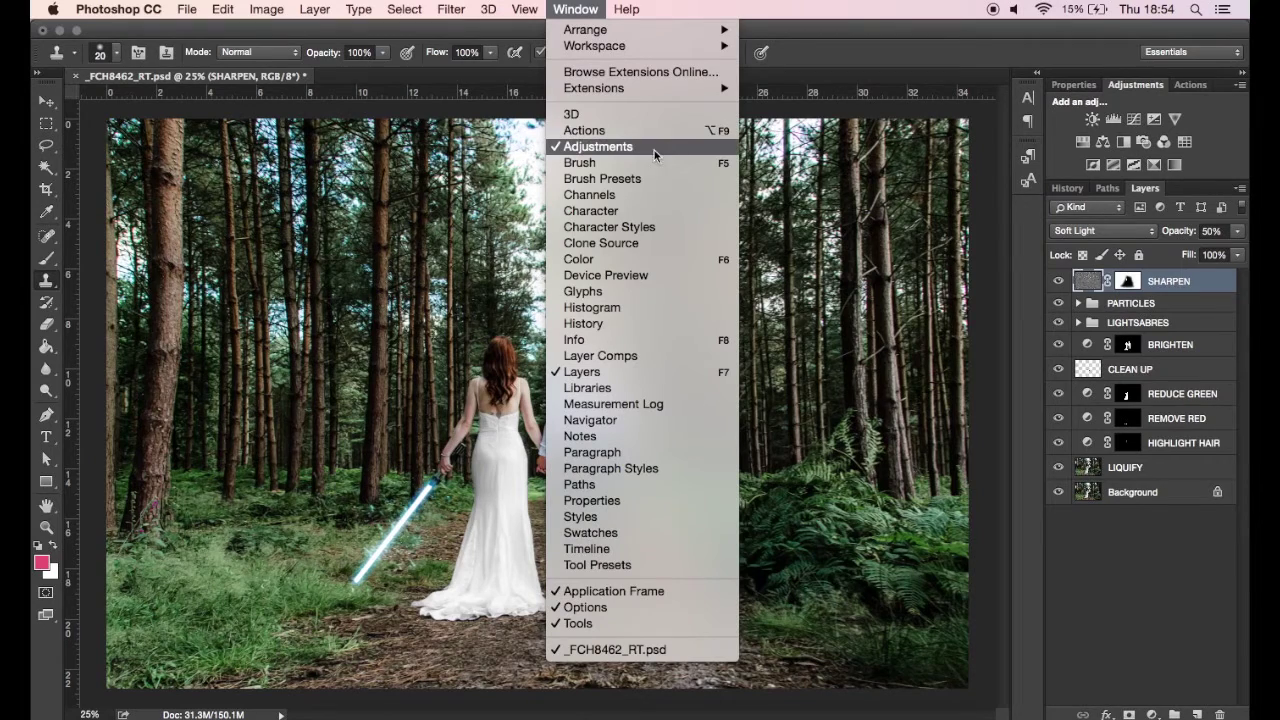
key("Escape")
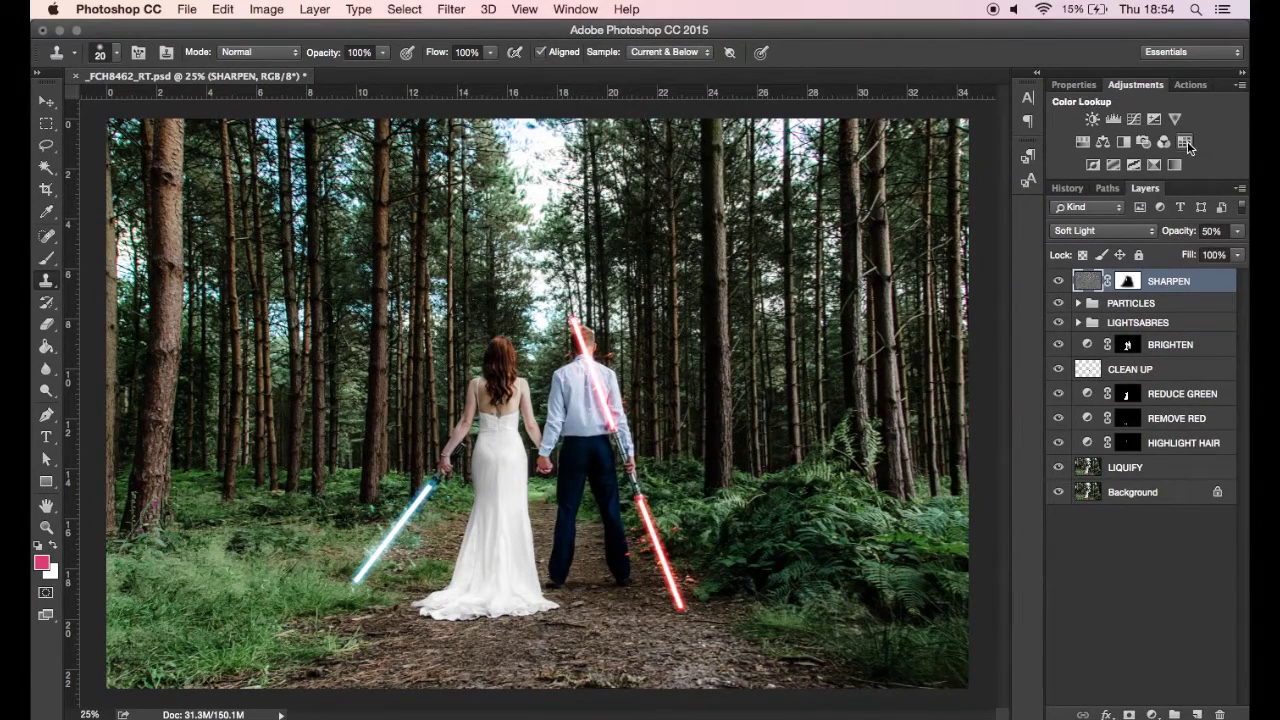
left_click(1185, 142)
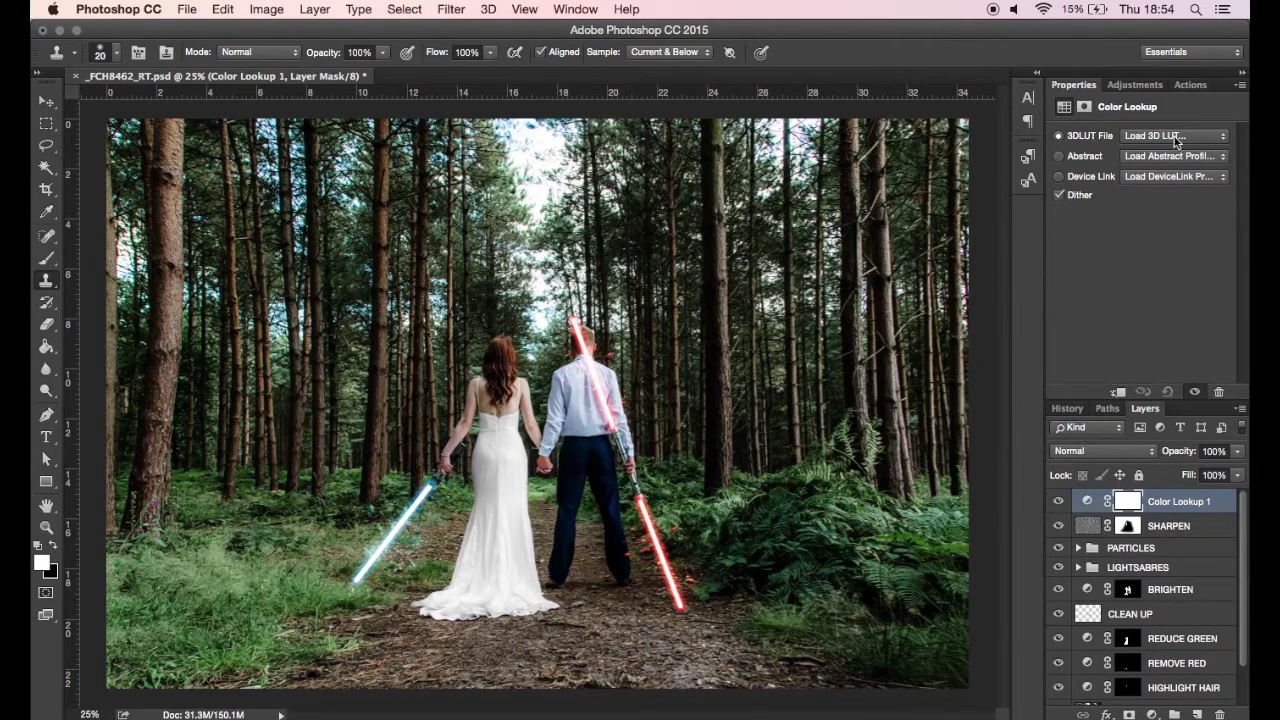
Try the DropBlues.3DL and FallColors.look LUTs, comparing each against the ungraded photo.
left_click(1176, 137)
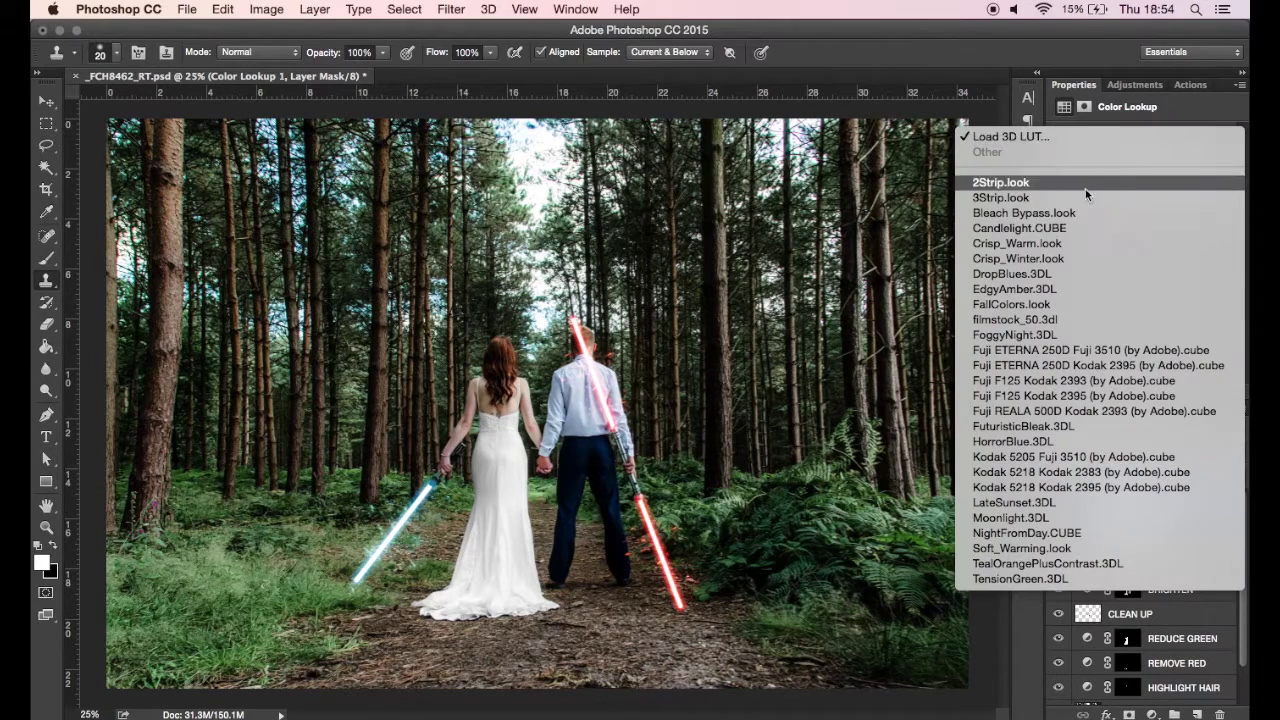
left_click(1066, 271)
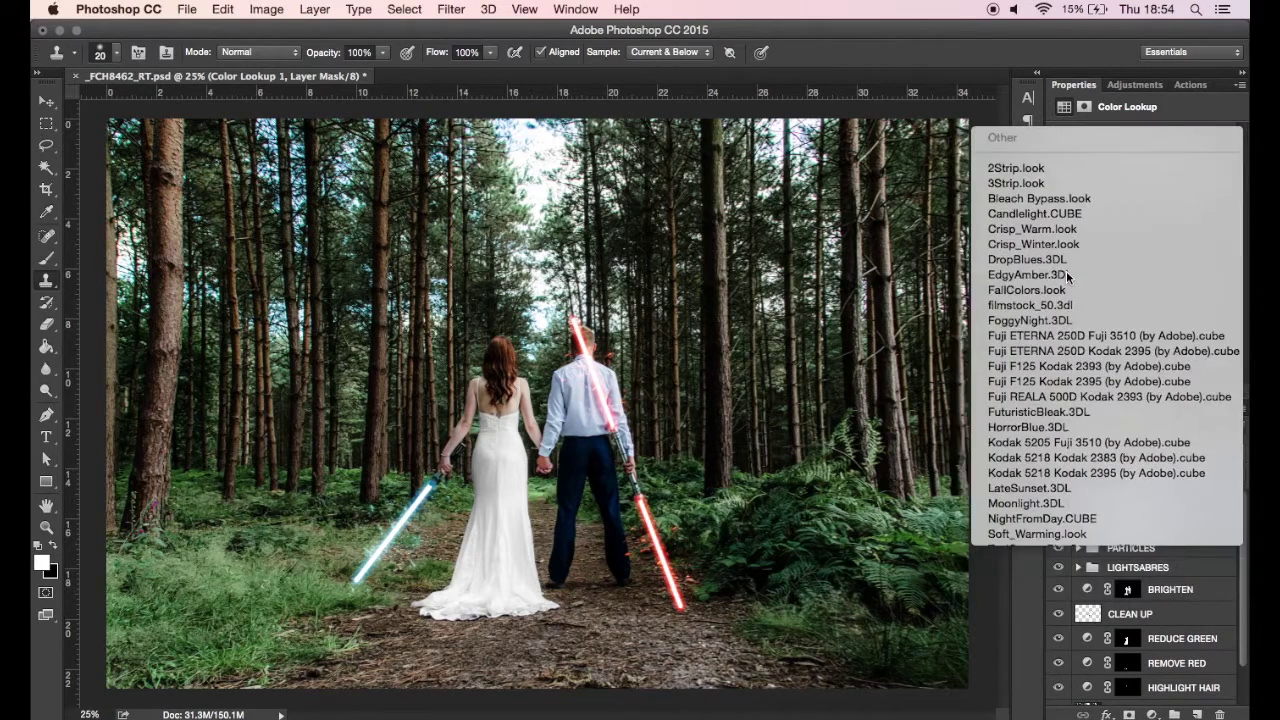
left_click(1059, 501)
left_click(1059, 501)
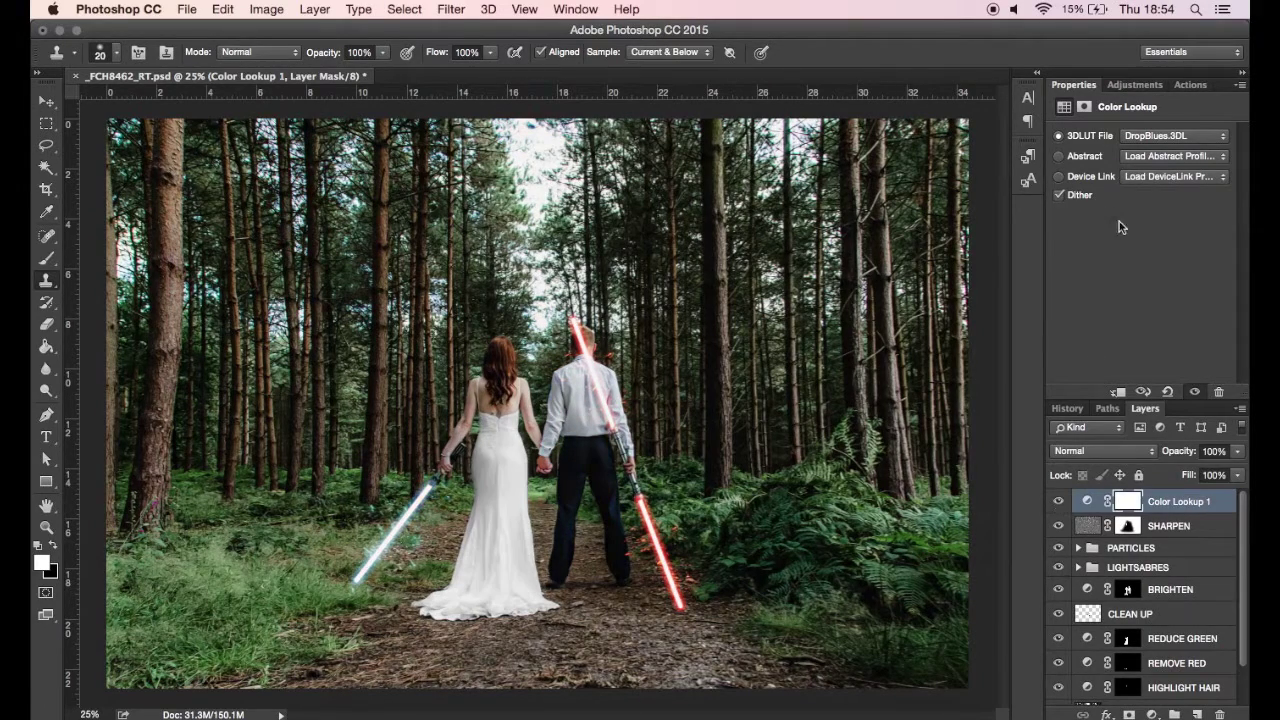
left_click(1150, 136)
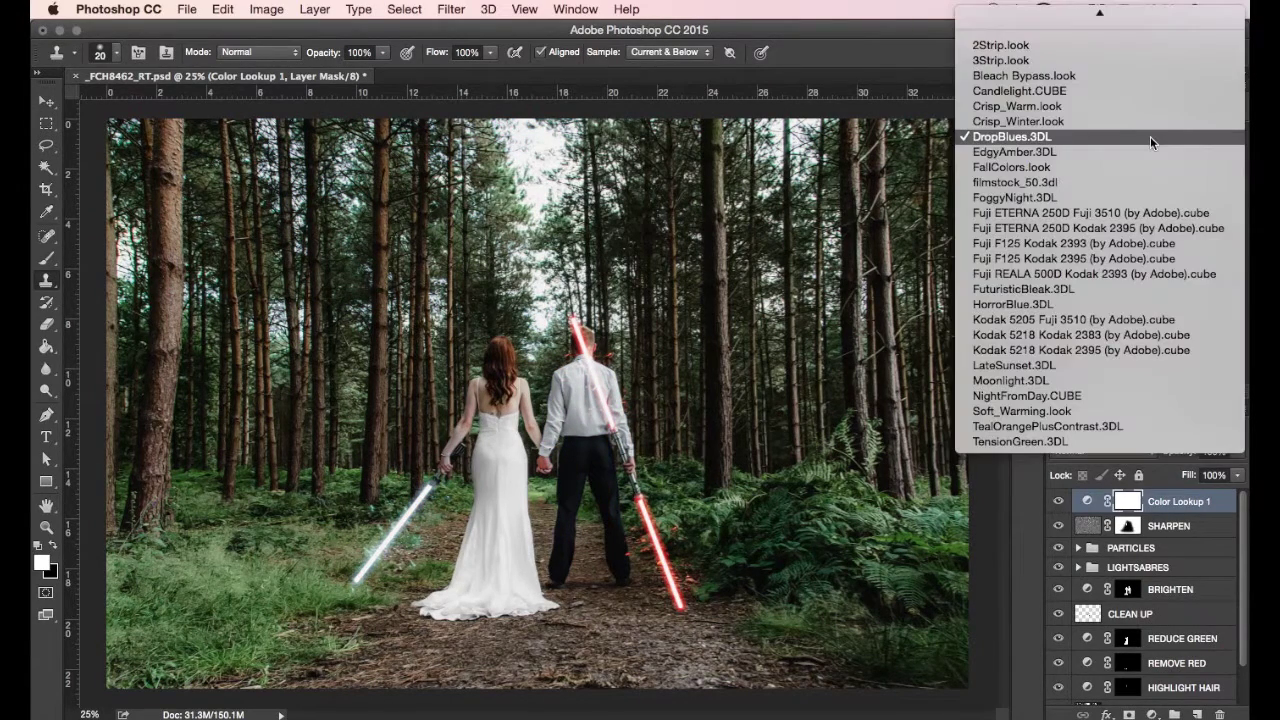
left_click(1081, 168)
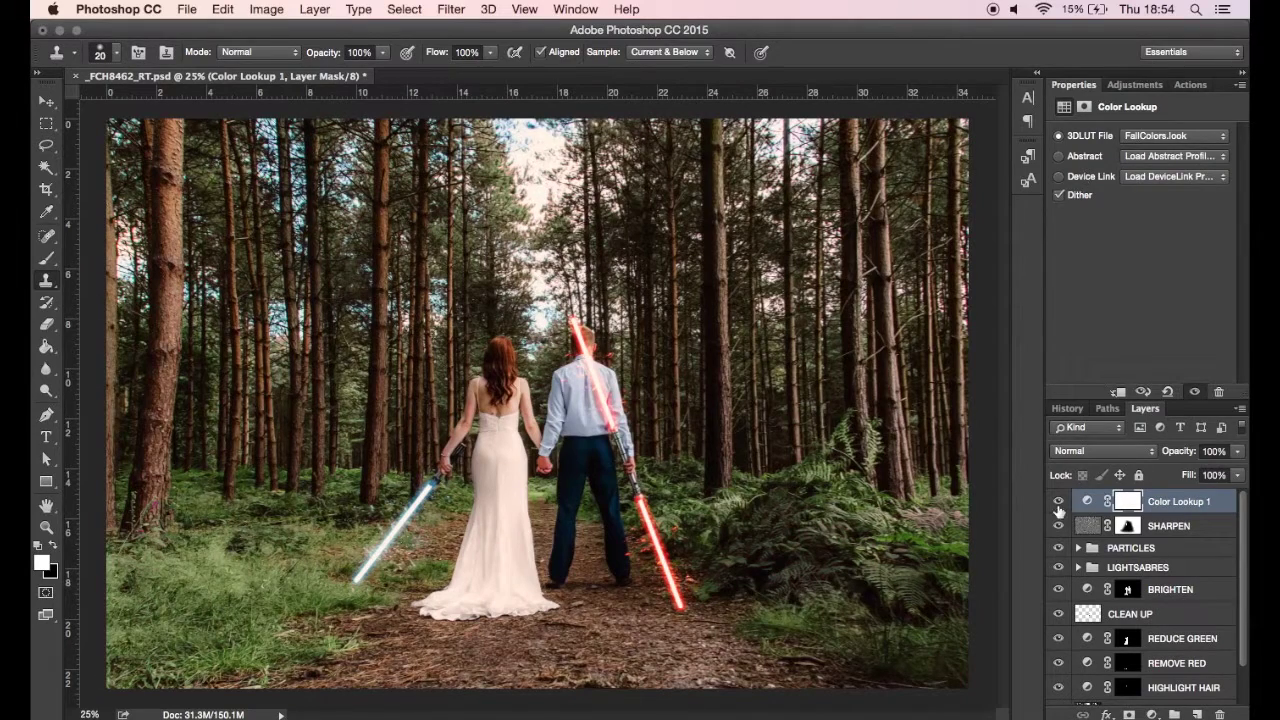
left_click(1059, 502)
left_click(1059, 502)
Compare the Fuji F125 Kodak 2395 LUT, then settle on Kodak 5218 Kodak 2395.
left_click(1154, 136)
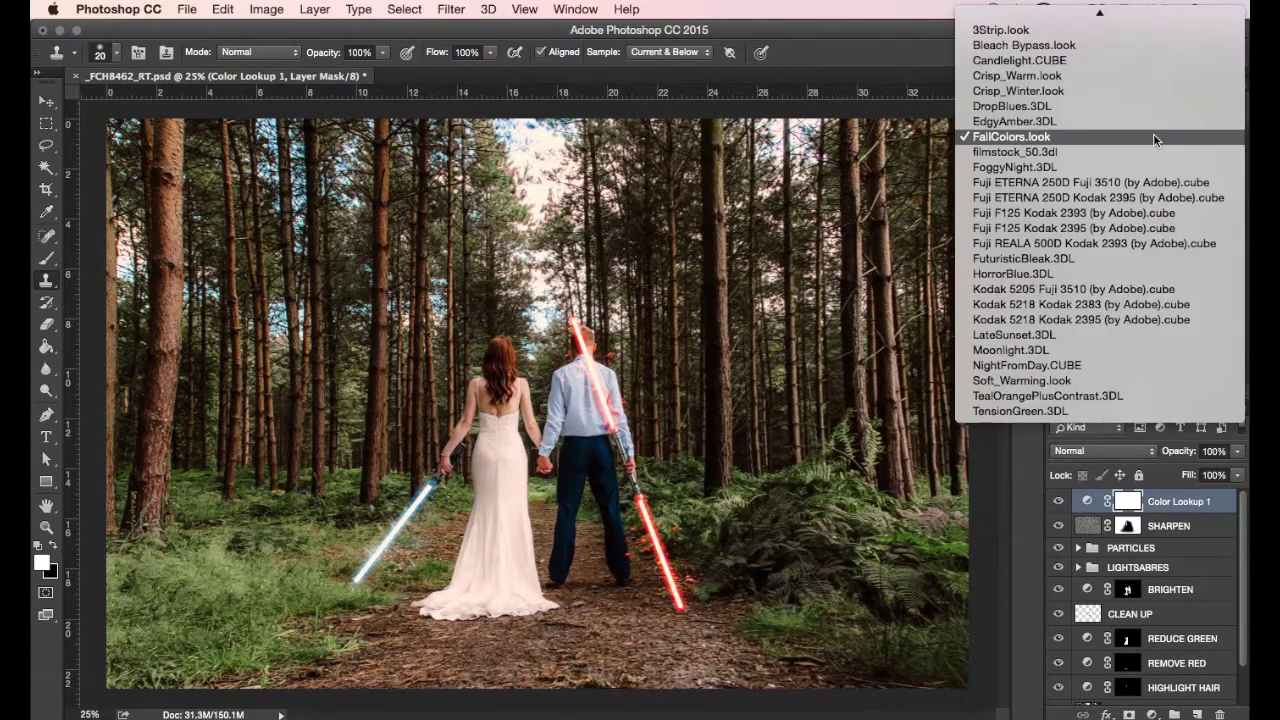
left_click(1121, 228)
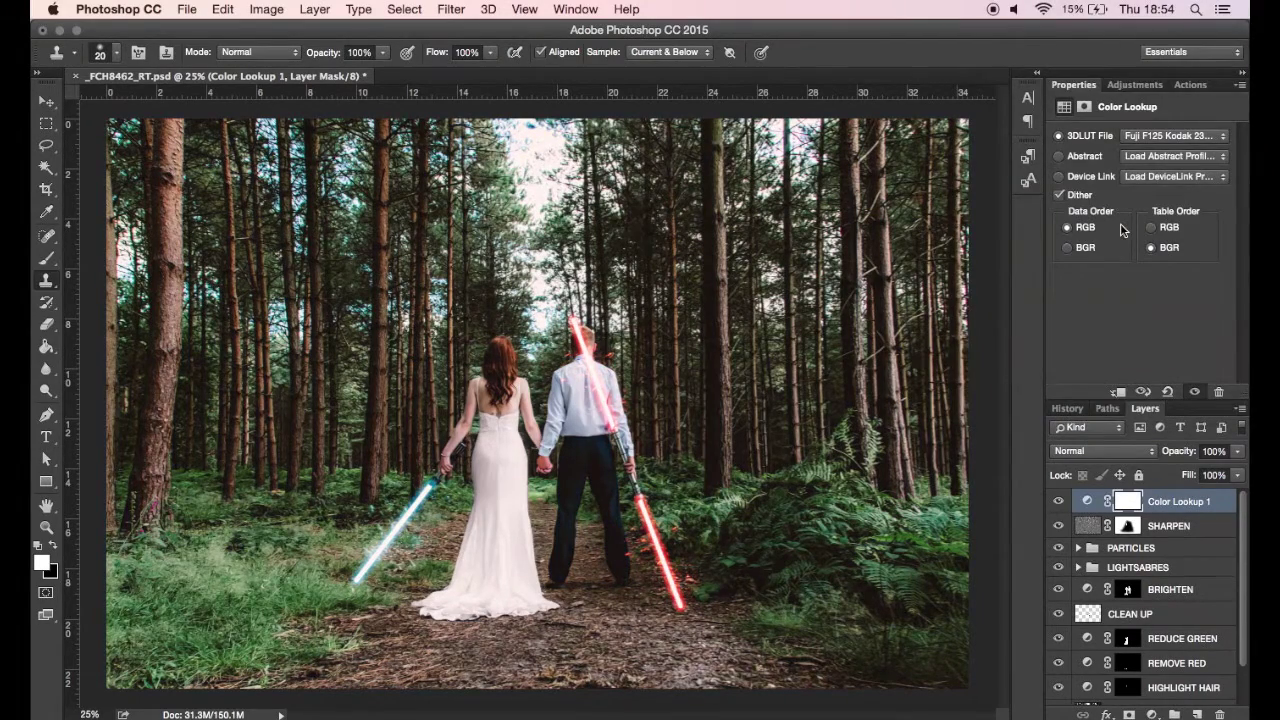
left_click(1060, 502)
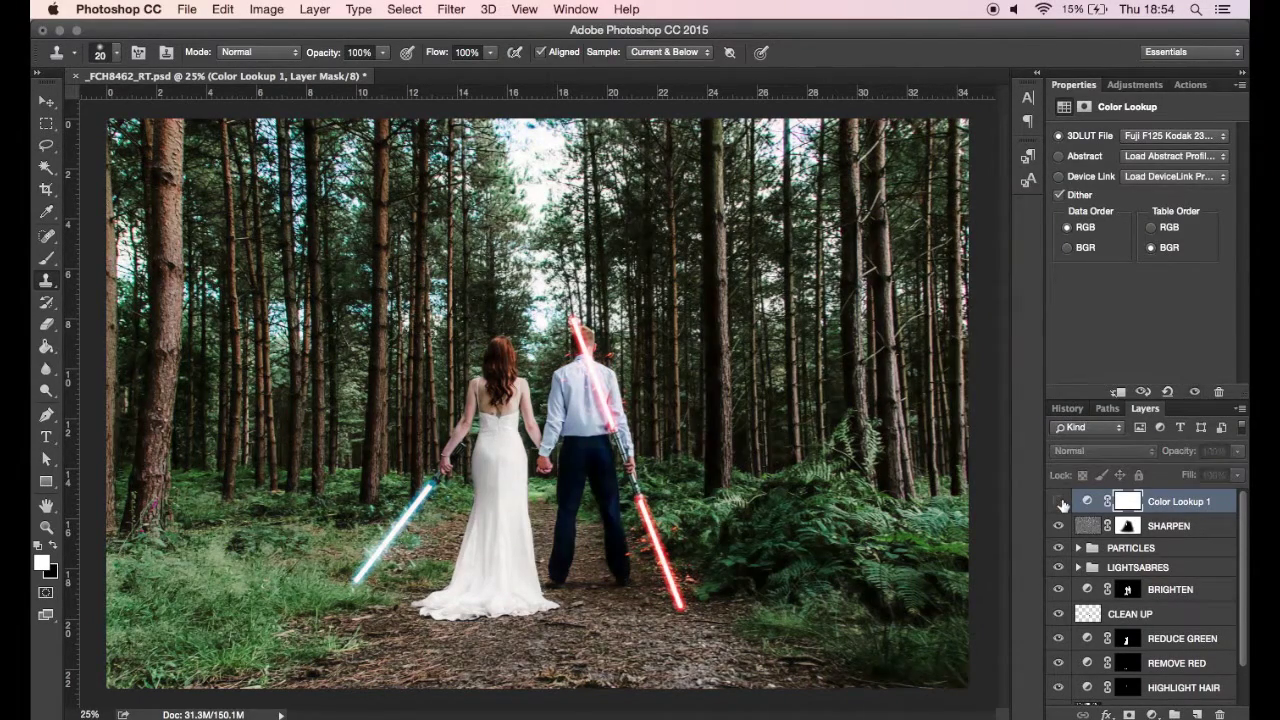
left_click(1060, 502)
left_click(1168, 137)
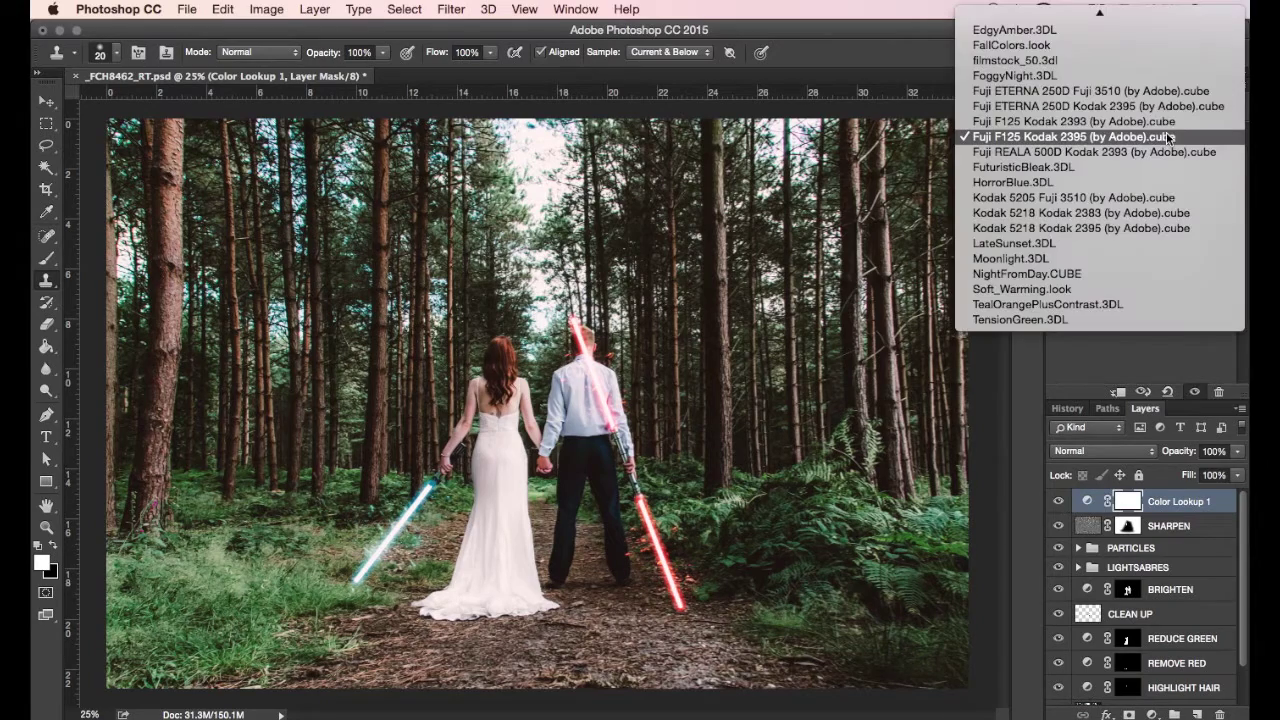
left_click(1127, 228)
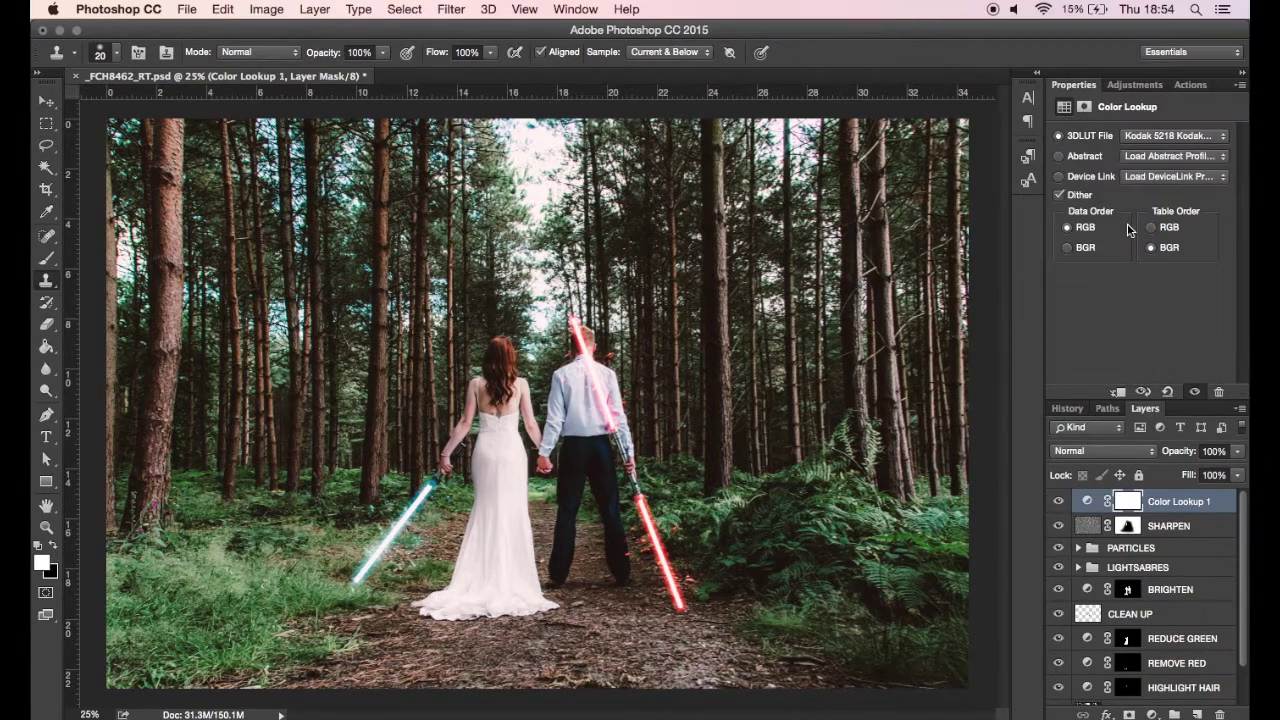
left_click(1060, 502)
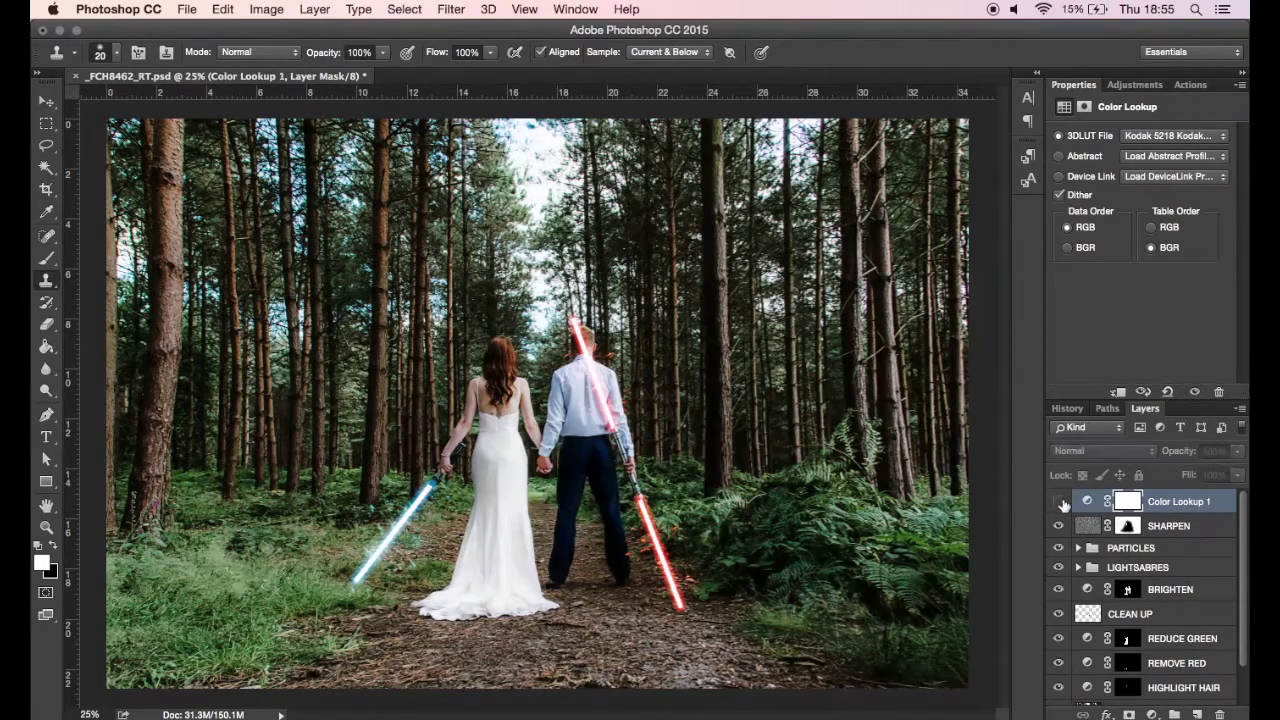
left_click(1060, 502)
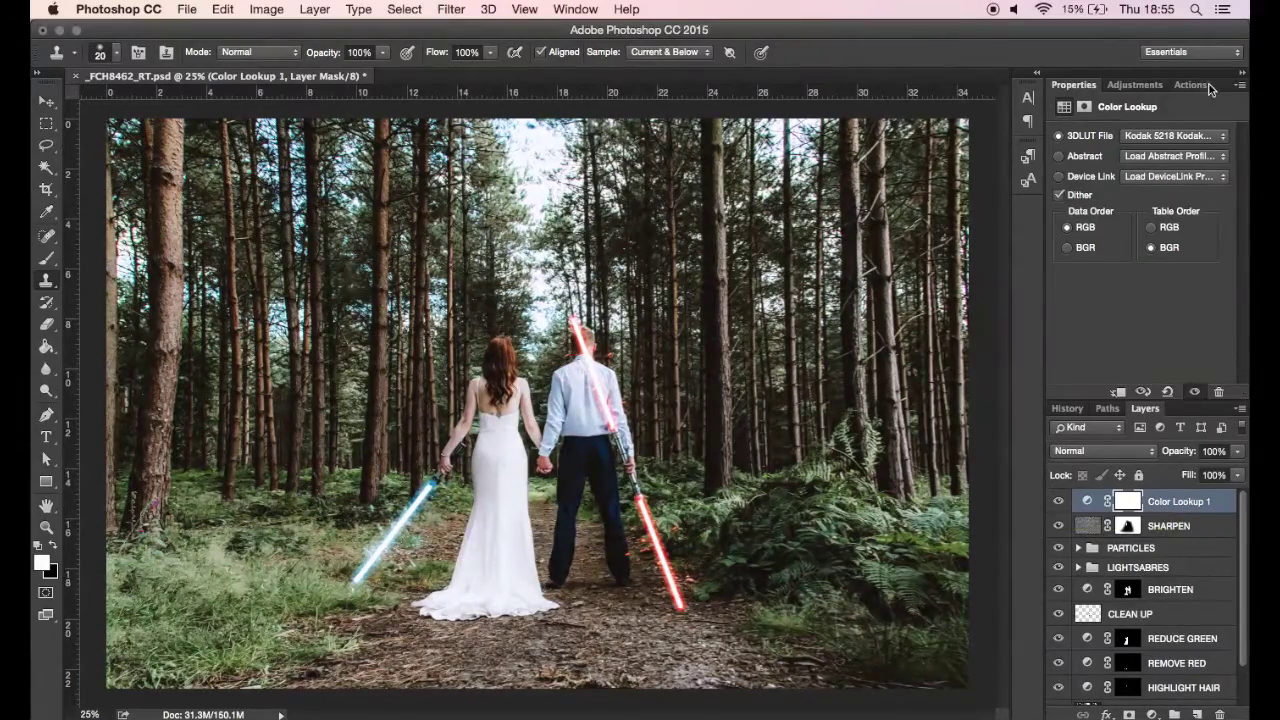
left_click(1197, 136)
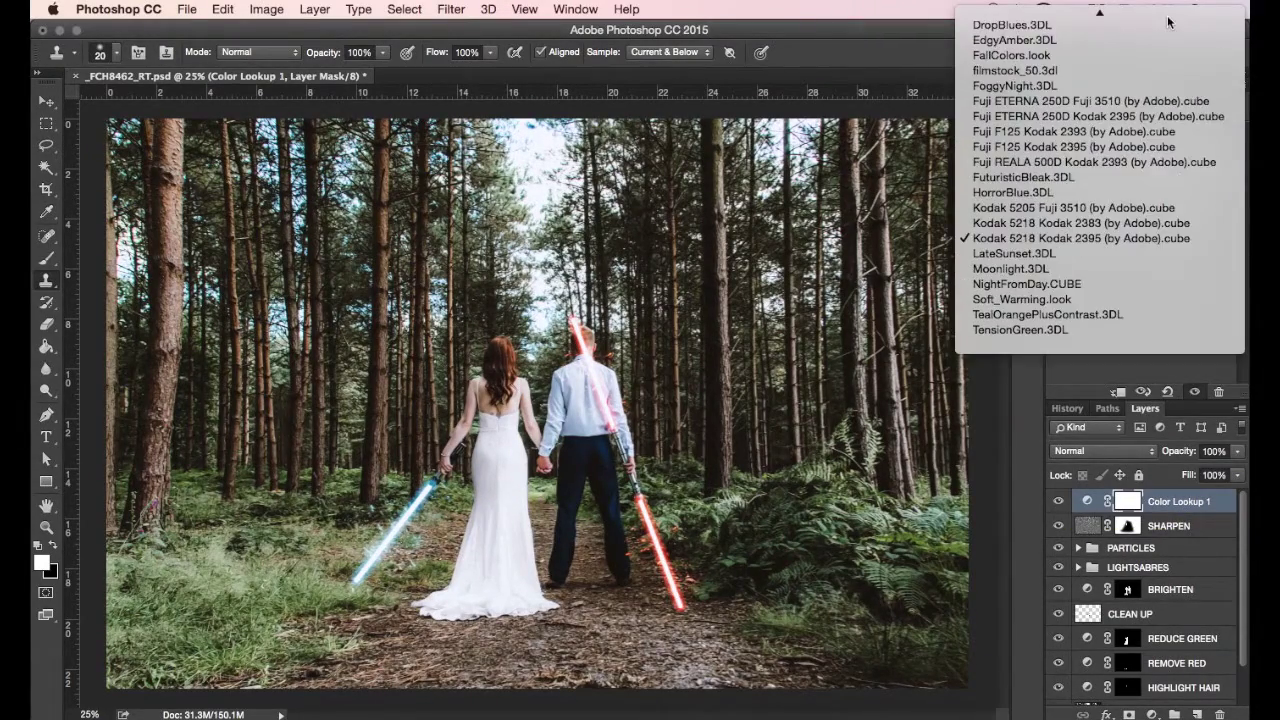